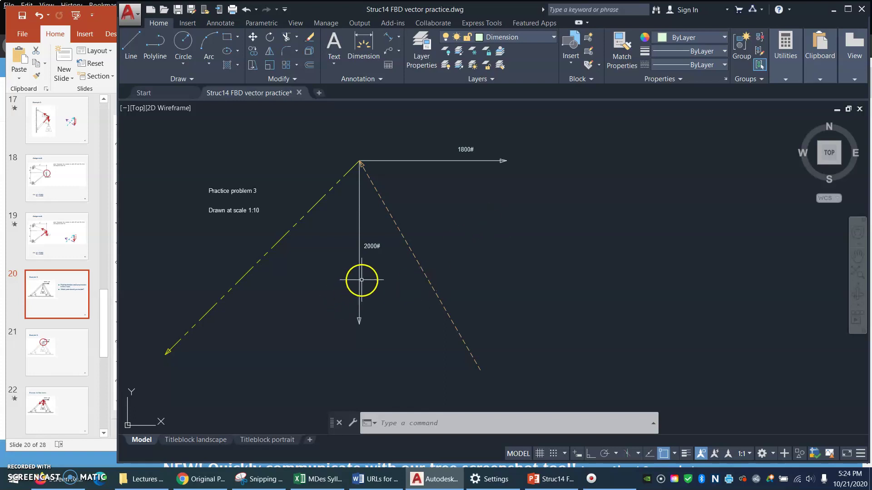
Measure the vertical 2000# vector from its tail to its arrowhead and read the distance in the command history.
text(DI)
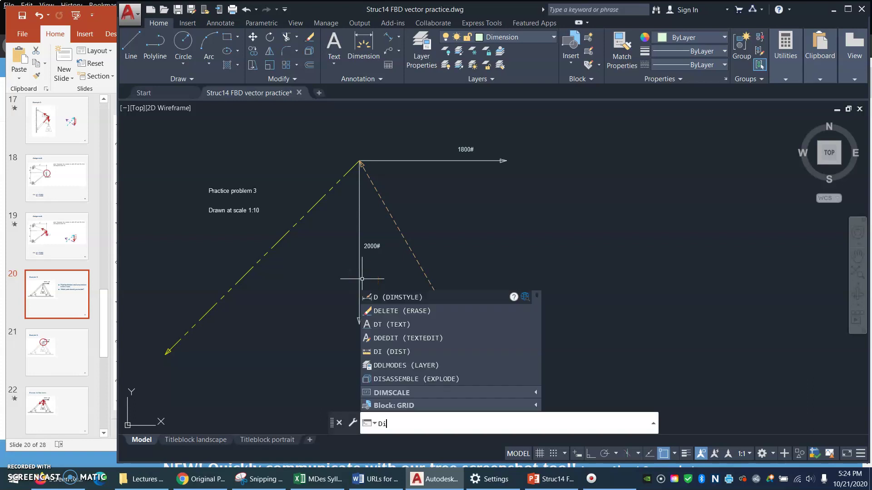
key(Return)
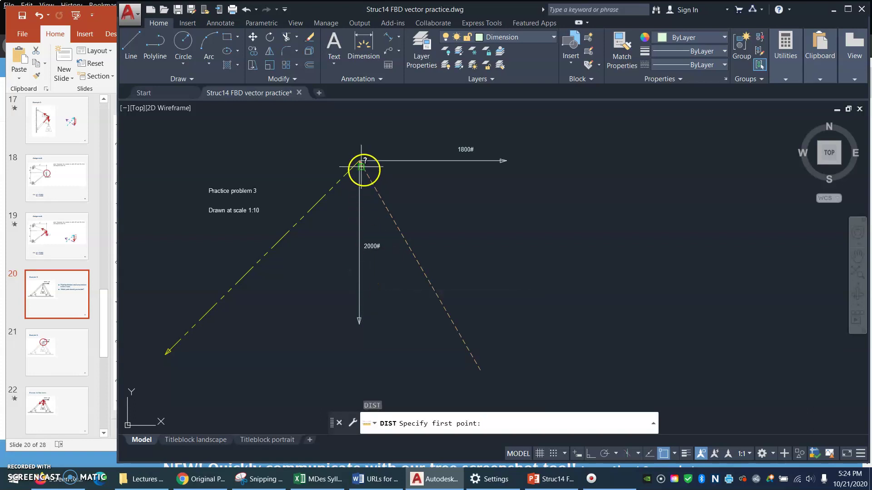
click(360, 162)
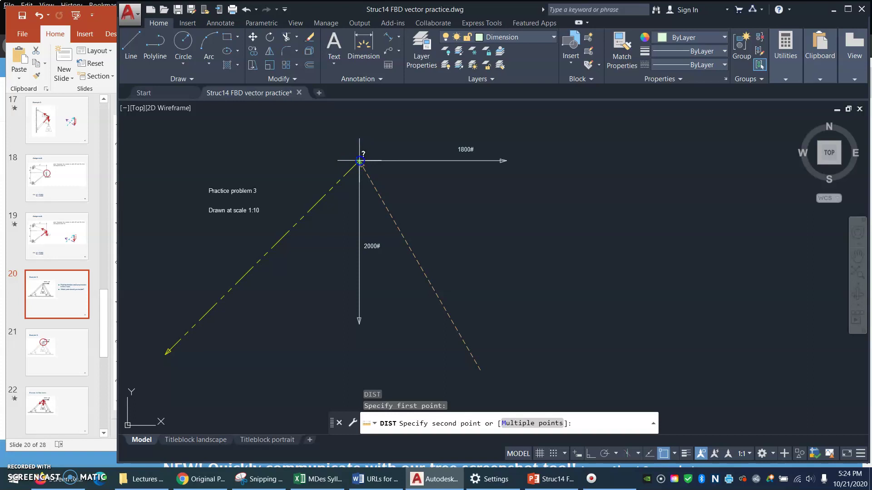
click(362, 324)
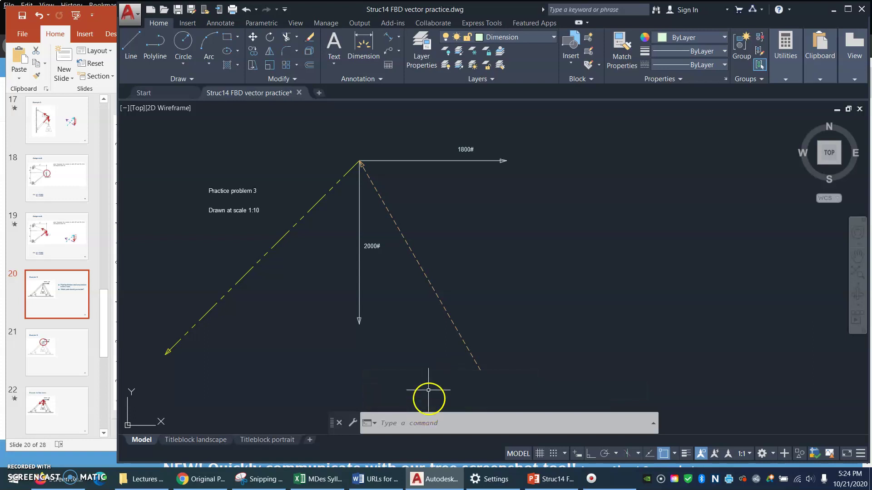
key(F2)
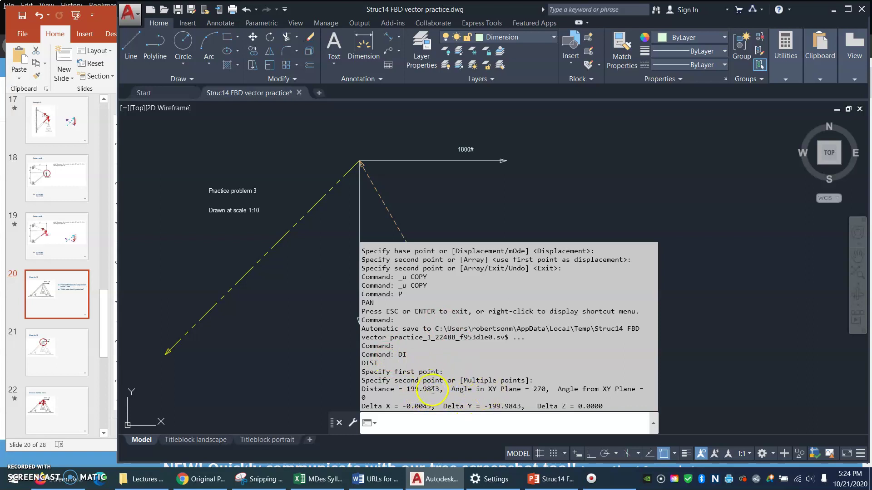
key(F2)
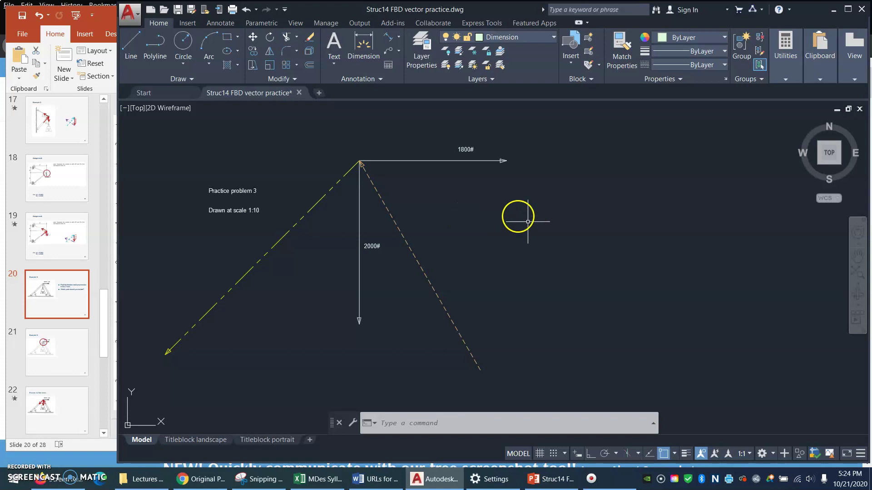
Copy all the vectors and their load labels horizontally to the empty space east of the diagram, using Ortho for the placement.
text(p)
key(Return)
mouse_move(708, 252)
mouse_down()
mouse_move(605, 253)
mouse_move(580, 244)
mouse_up()
key(Escape)
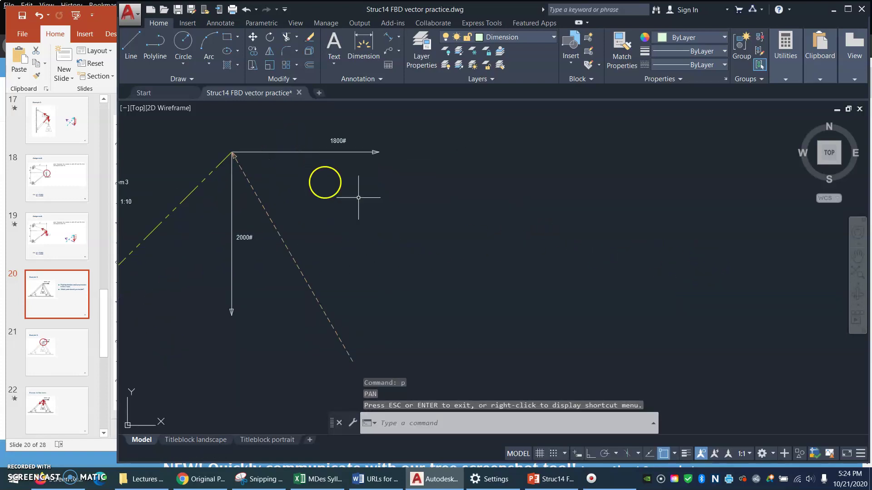
text(co)
key(Return)
click(444, 123)
click(153, 334)
key(Return)
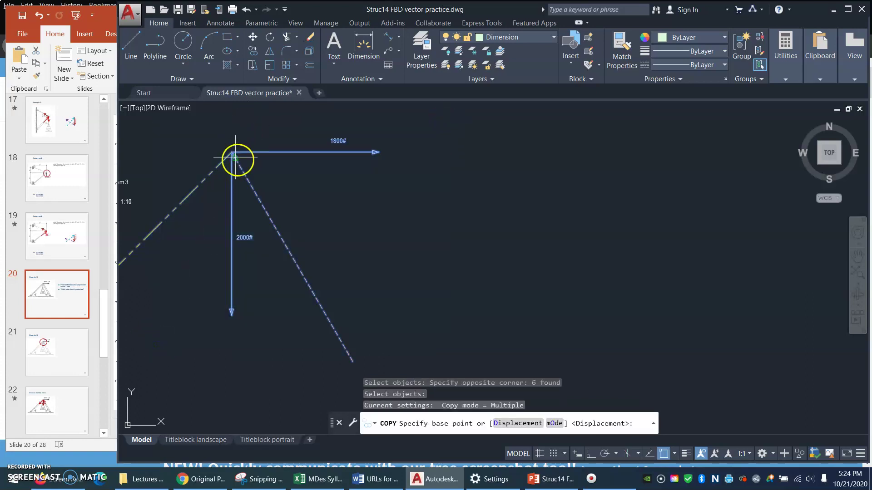
click(231, 151)
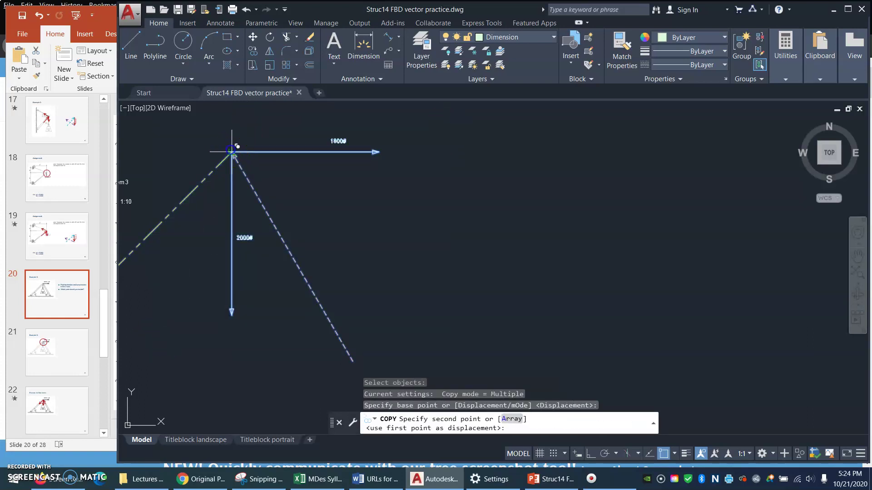
key(F8)
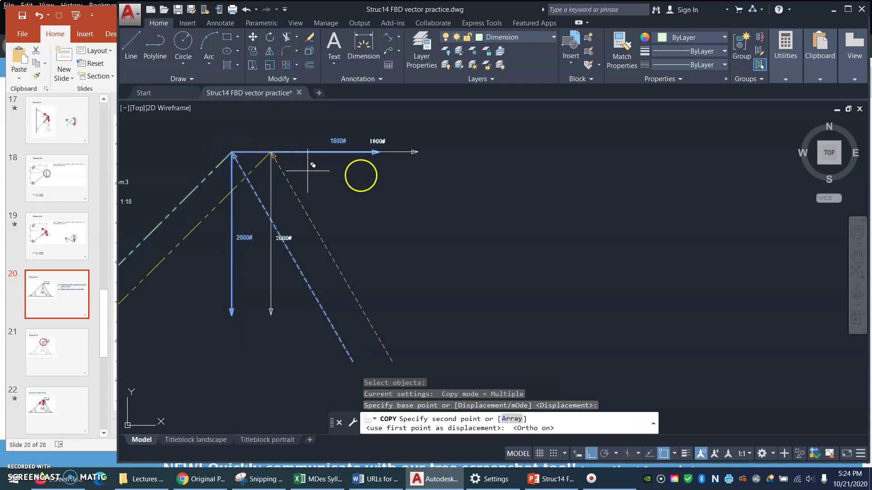
click(782, 185)
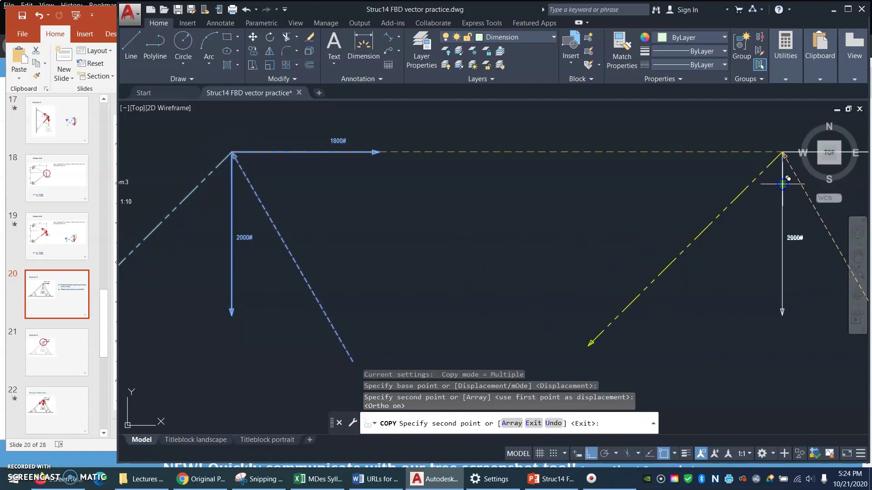
key(Return)
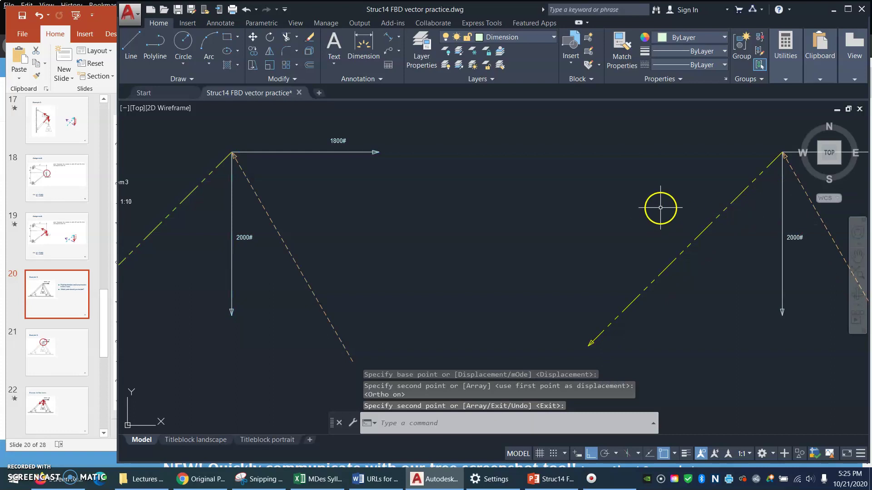
key(F8)
In the copied diagram, move the vertical 2000# vector so its tail sits on the arrowhead of the 1800# vector.
text(p)
key(Return)
mouse_move(732, 255)
mouse_down()
mouse_move(596, 245)
mouse_move(283, 250)
mouse_move(272, 263)
mouse_move(279, 259)
mouse_up()
key(Escape)
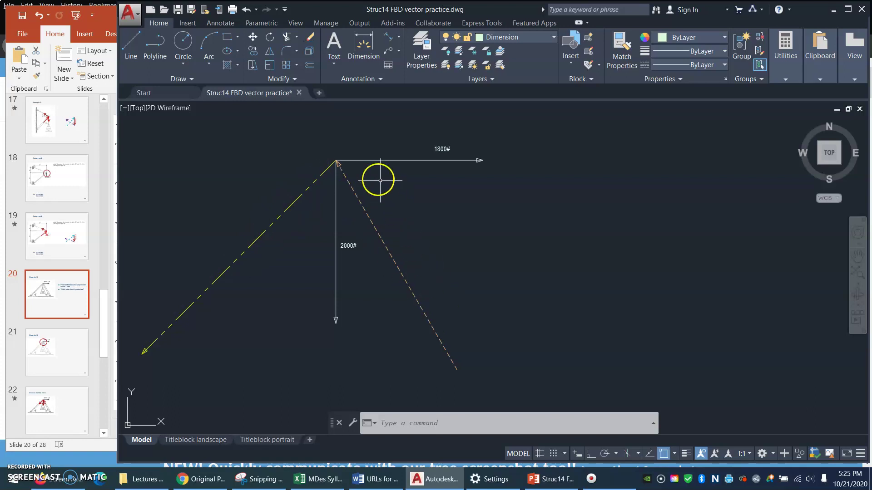
text(m)
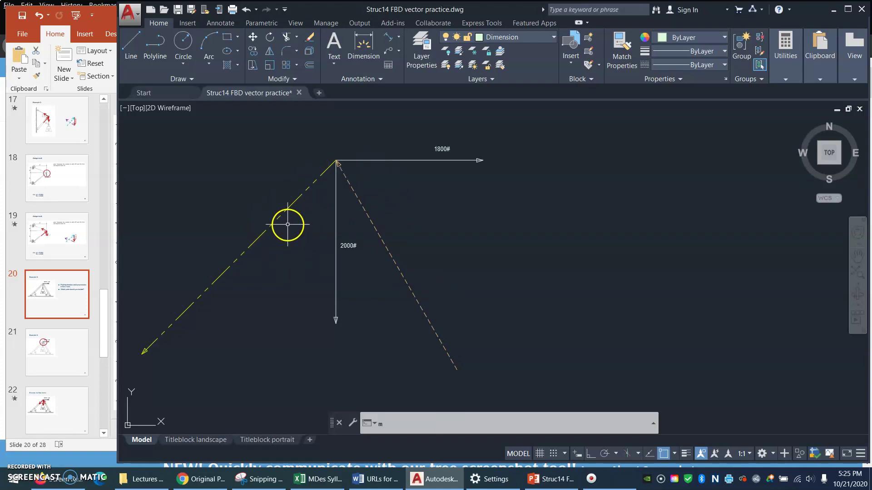
key(Return)
click(337, 206)
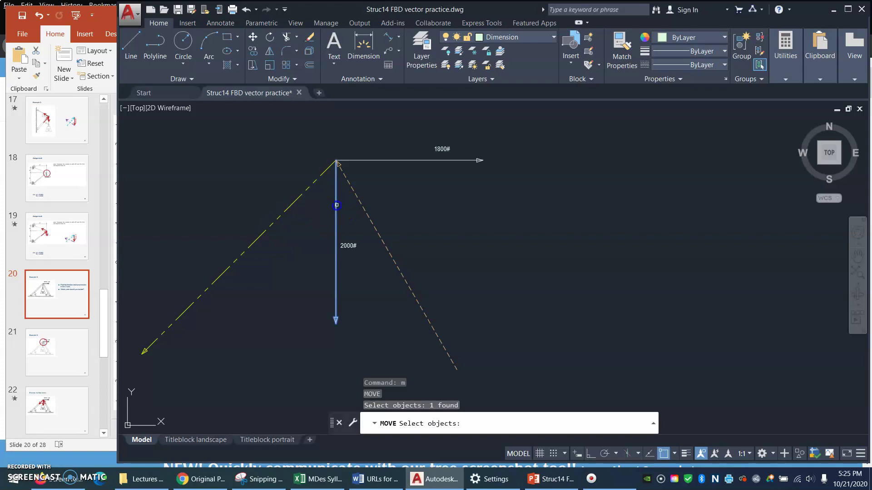
key(Return)
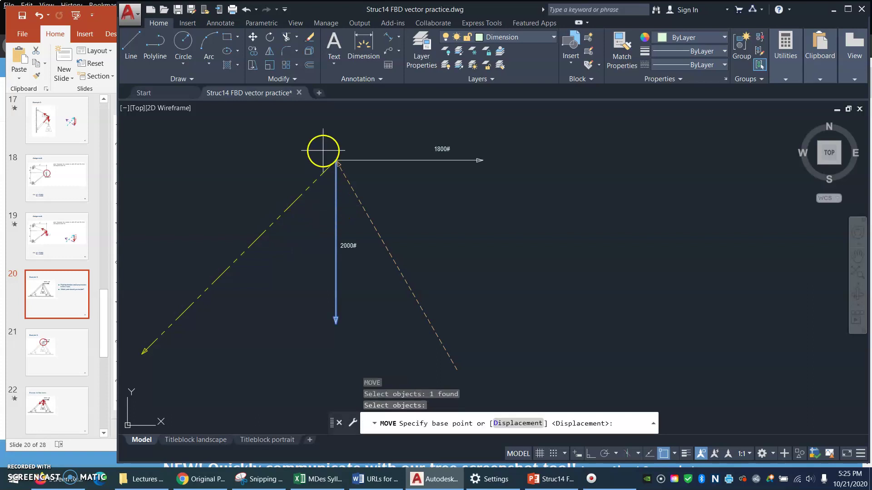
click(336, 161)
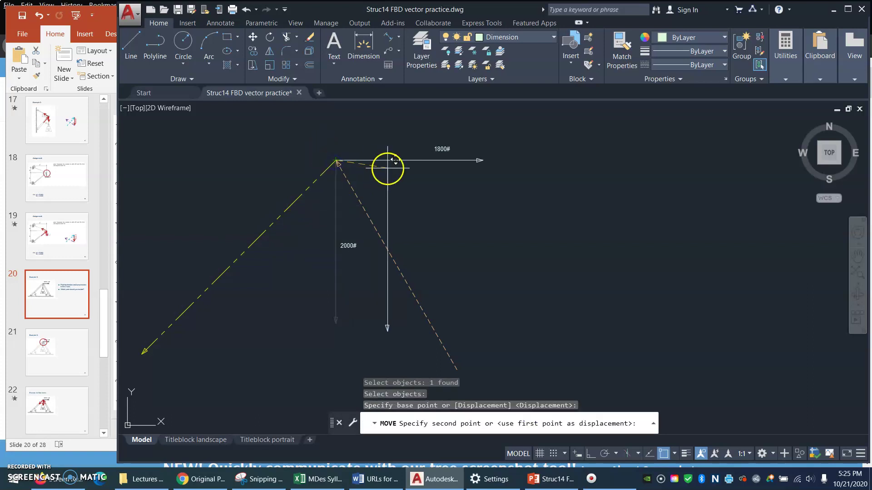
click(485, 162)
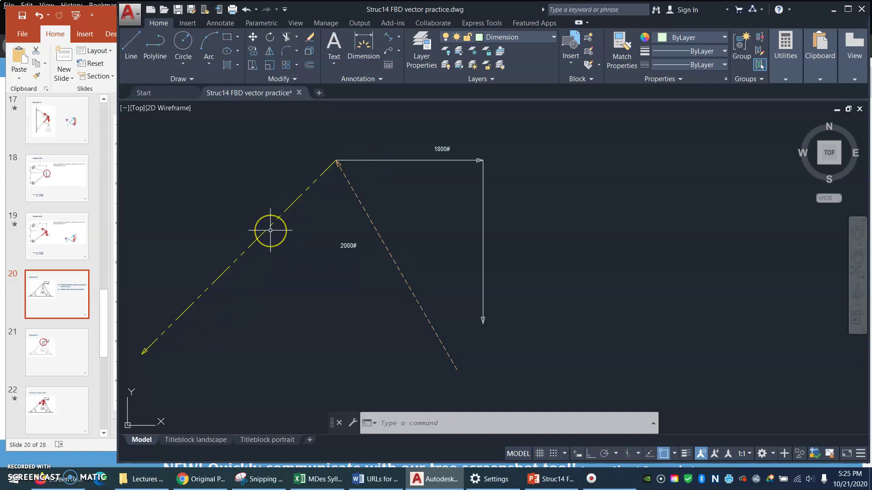
Move the yellow dash-dot vector from its upper end to the arrowhead of the vertical vector.
text(m)
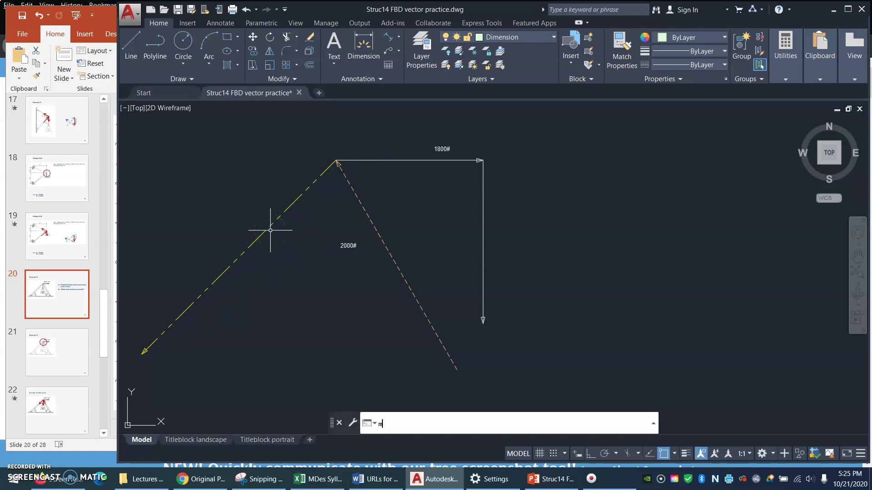
click(320, 176)
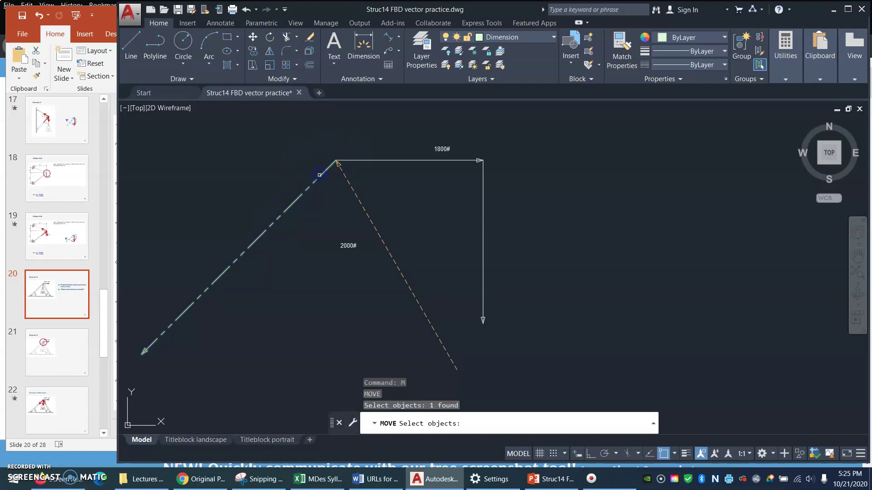
key(Return)
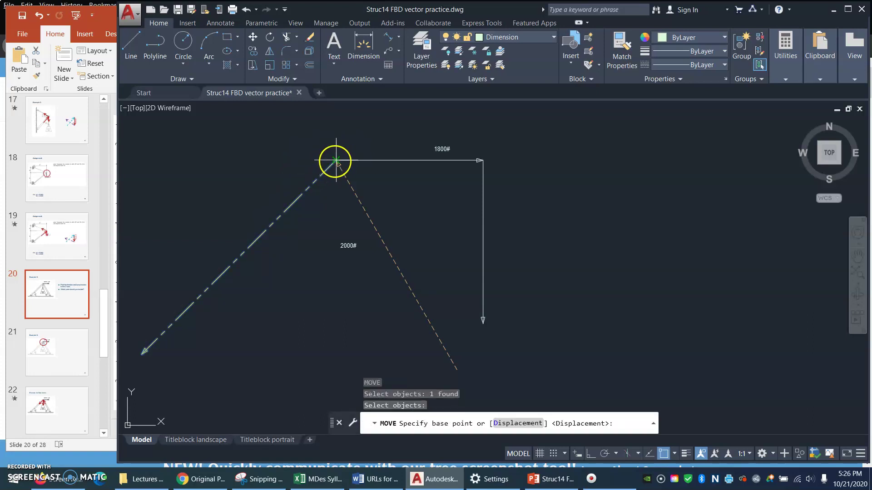
click(336, 160)
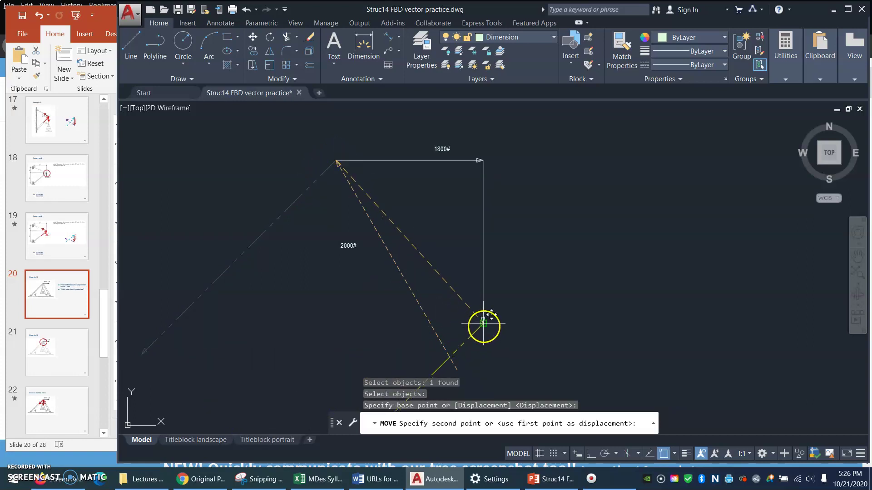
click(483, 326)
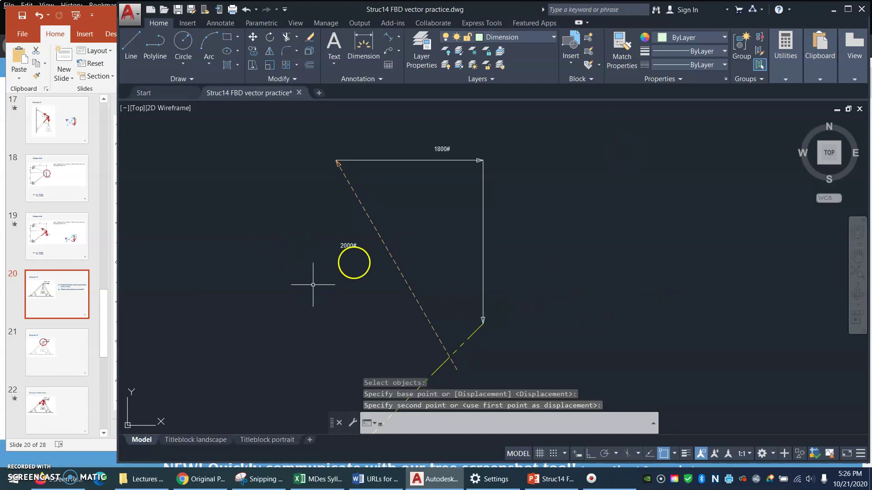
Move the 2000# label to just right of the relocated vertical vector.
key(space)
click(350, 245)
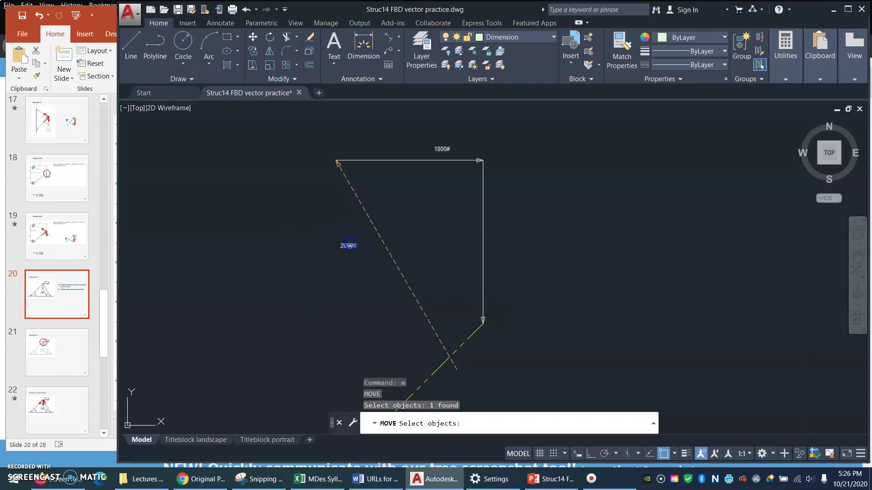
key(space)
click(350, 246)
click(500, 230)
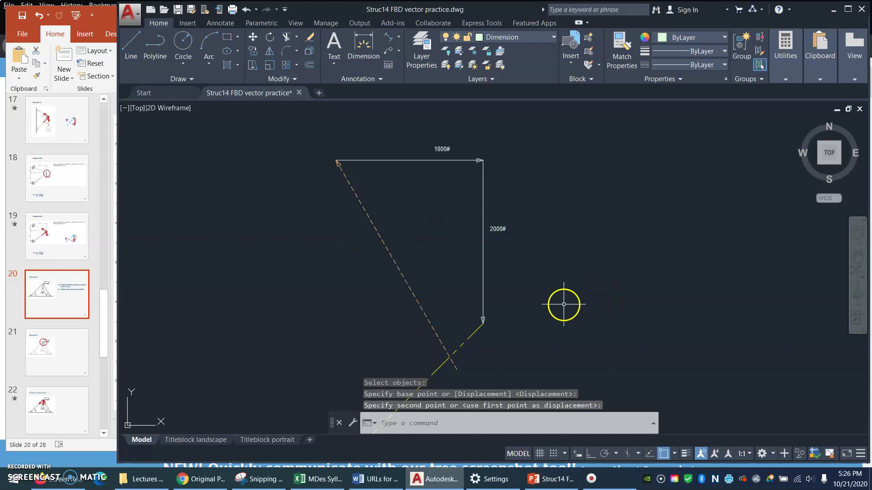
Add an aligned dimension to the orange dashed vector from its crossing with the yellow line to its arrow tip, placed outside the polygon.
text(p)
key(space)
drag(422, 232, 465, 206)
key(Escape)
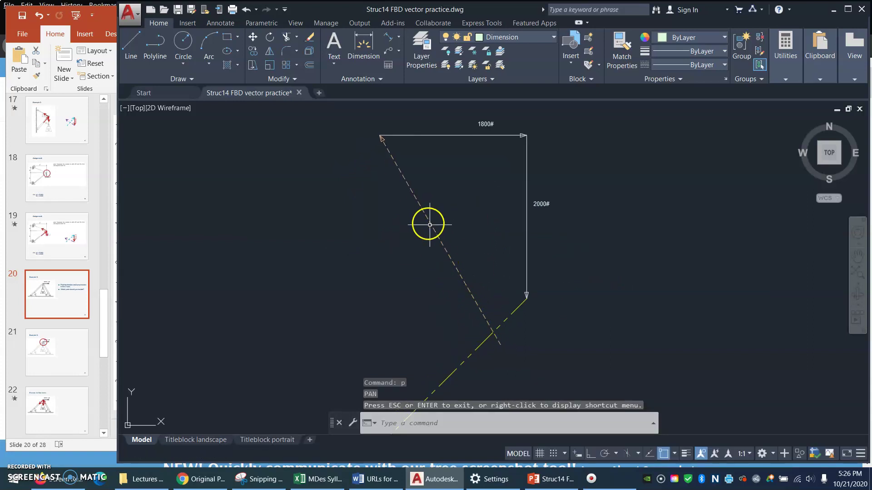
click(389, 36)
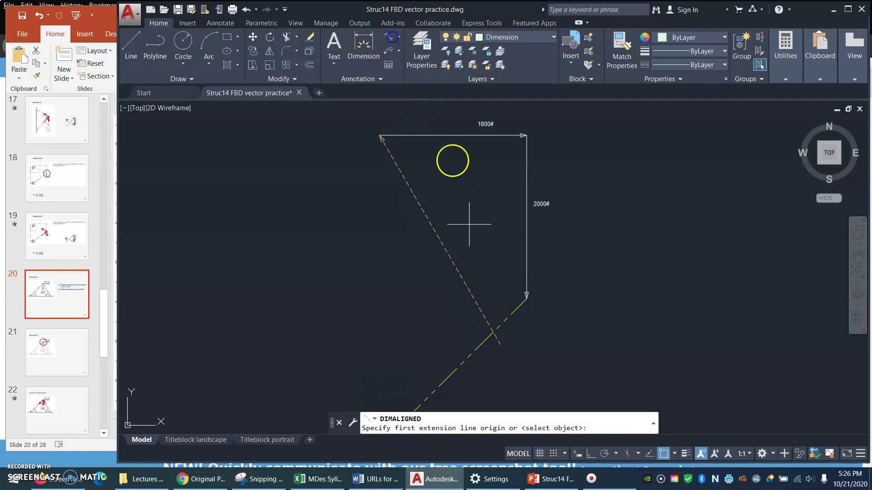
click(494, 331)
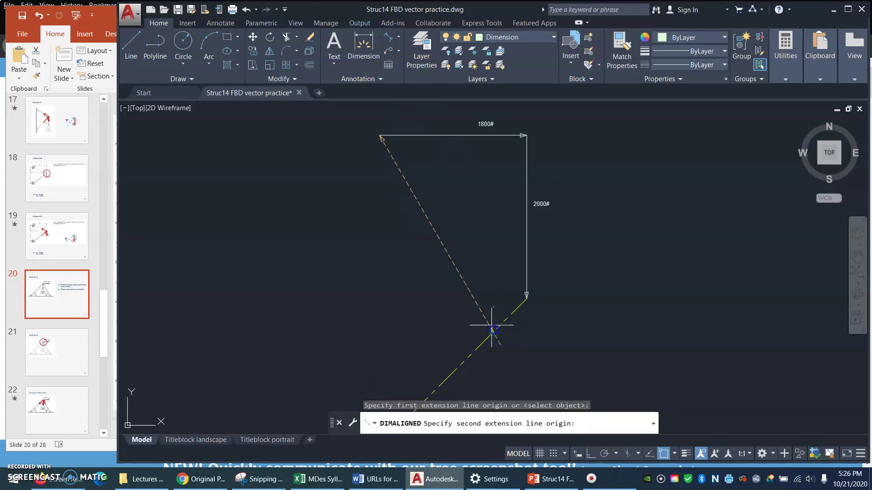
click(378, 135)
click(342, 190)
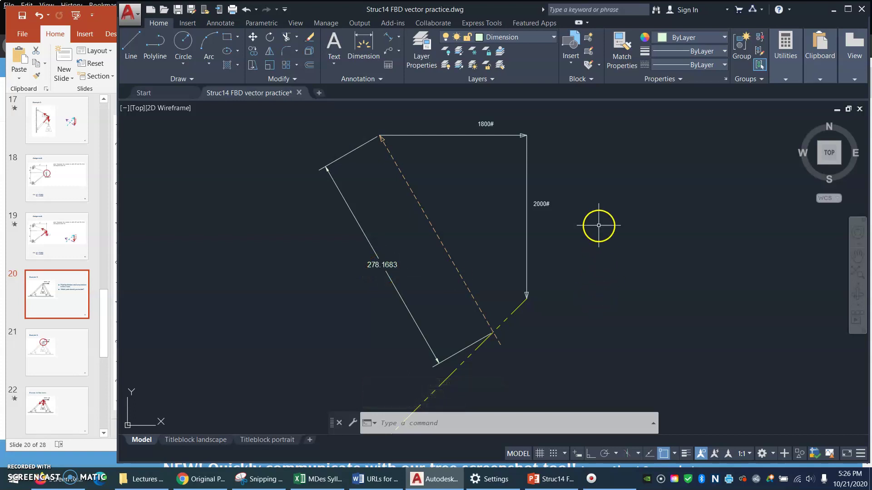
Add an aligned dimension to the yellow segment between the dashed-line crossing and the vertical vector's arrowhead, offset to the lower right.
key(Return)
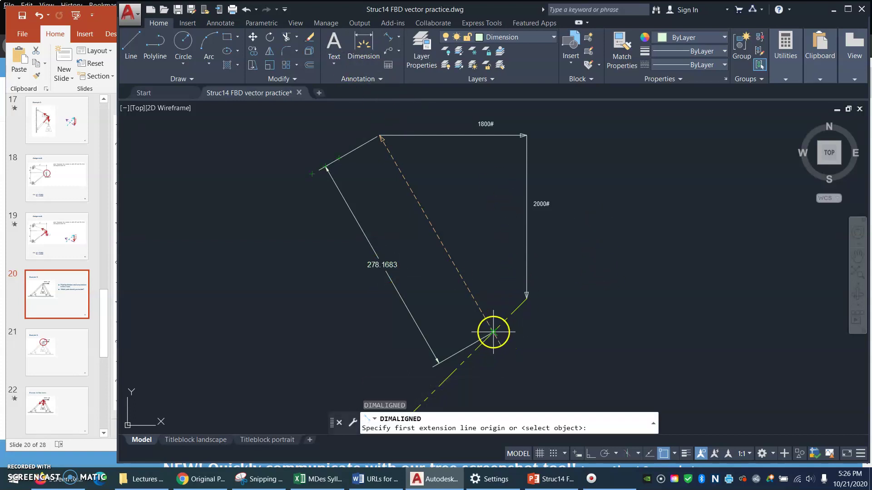
click(494, 332)
click(528, 301)
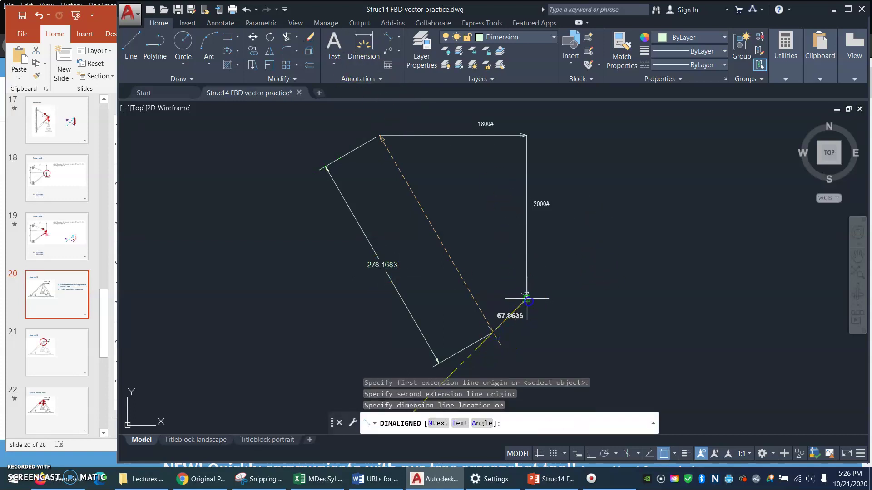
click(564, 327)
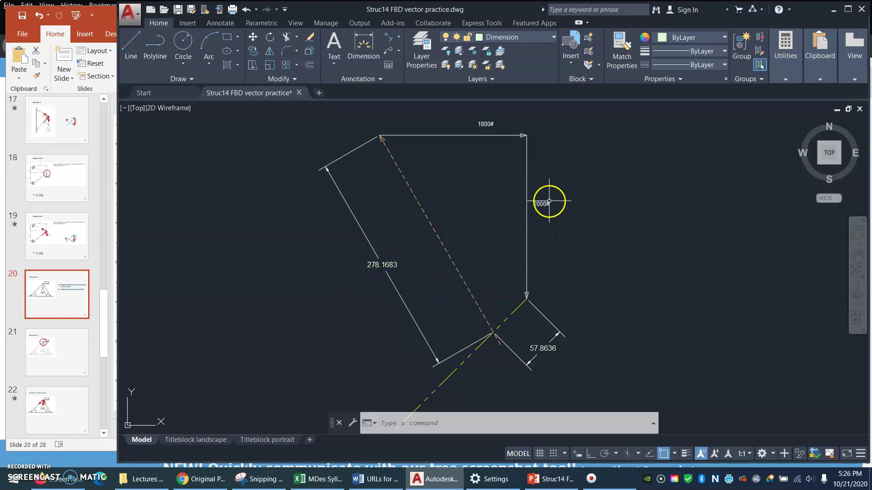
Copy the 2000# label to just outside the long aligned dimension of the orange dashed vector.
text(co)
key(Return)
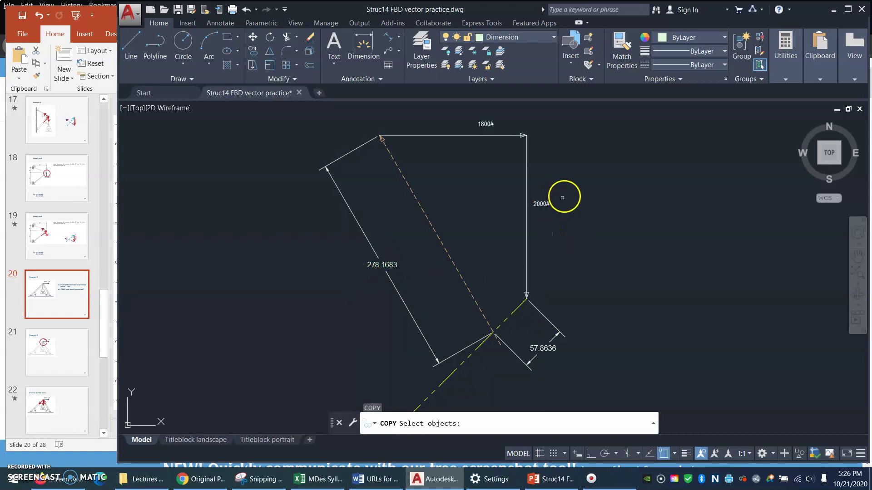
click(540, 203)
key(Return)
click(540, 203)
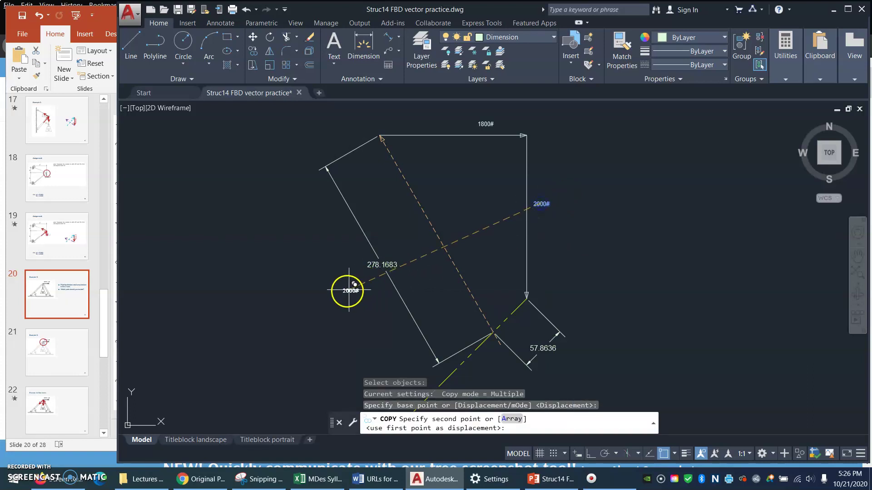
click(347, 291)
key(Return)
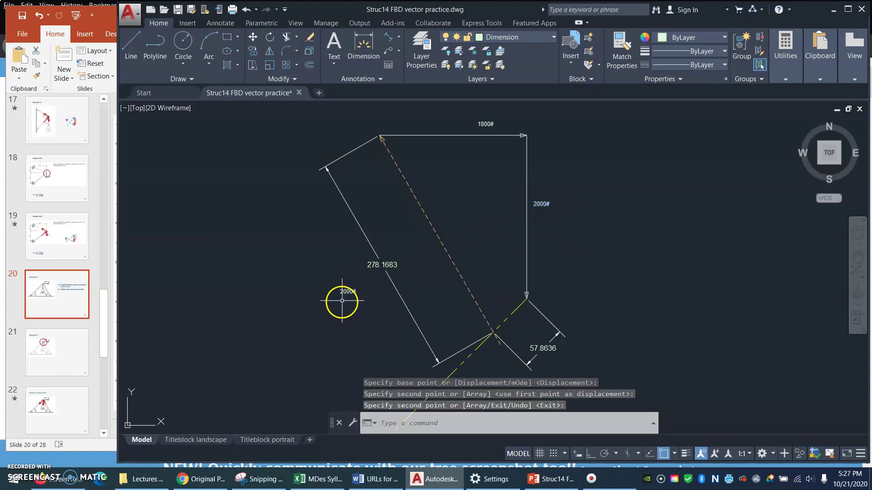
Change the copied 2000# label outside the long aligned dimension to read 2781.683#.
text(ed)
key(Return)
click(348, 291)
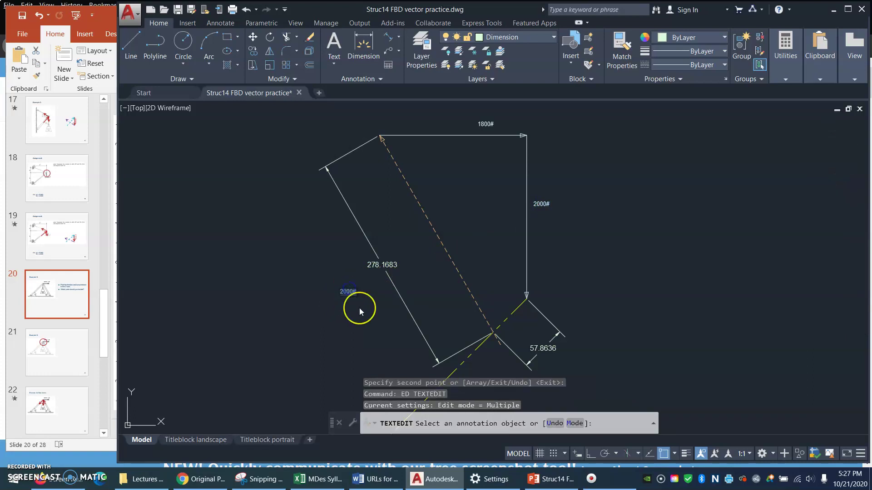
text(2781)
text(.683#)
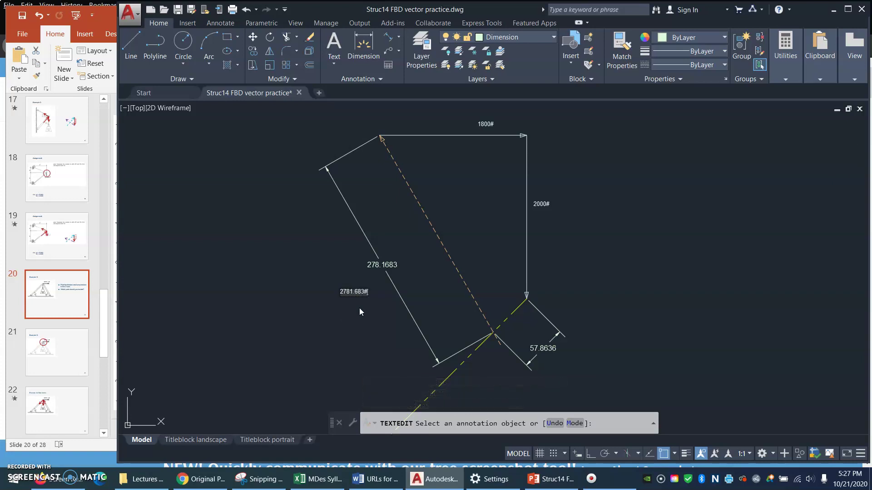
click(359, 308)
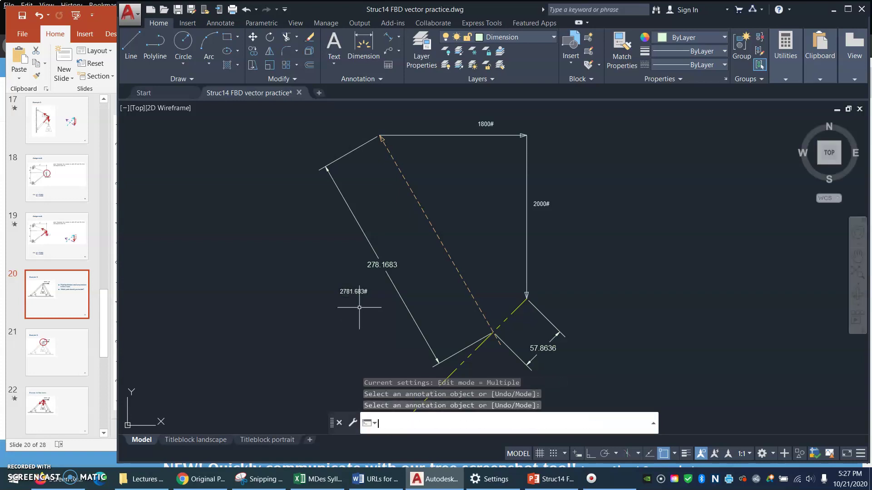
right_click(377, 324)
Move the 2781.683# label inside the long aligned dimension, next to the middle of the orange dashed vector.
text(m)
key(Return)
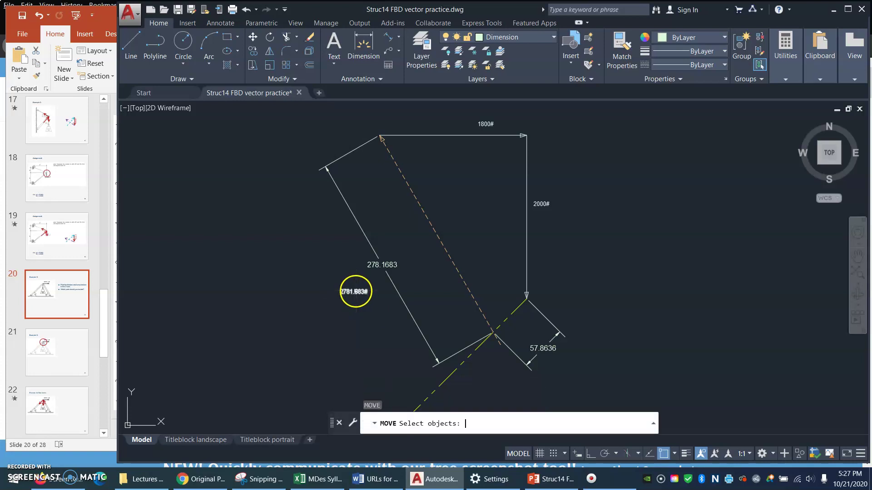
click(356, 291)
right_click(352, 290)
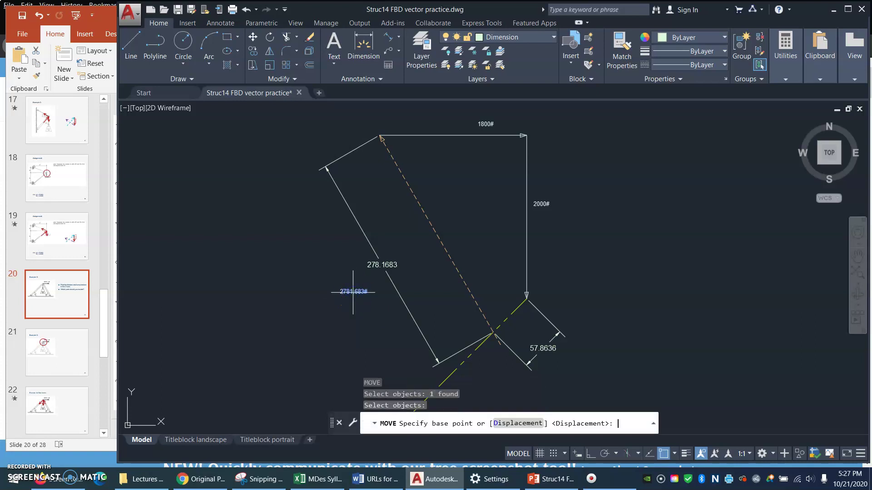
click(355, 291)
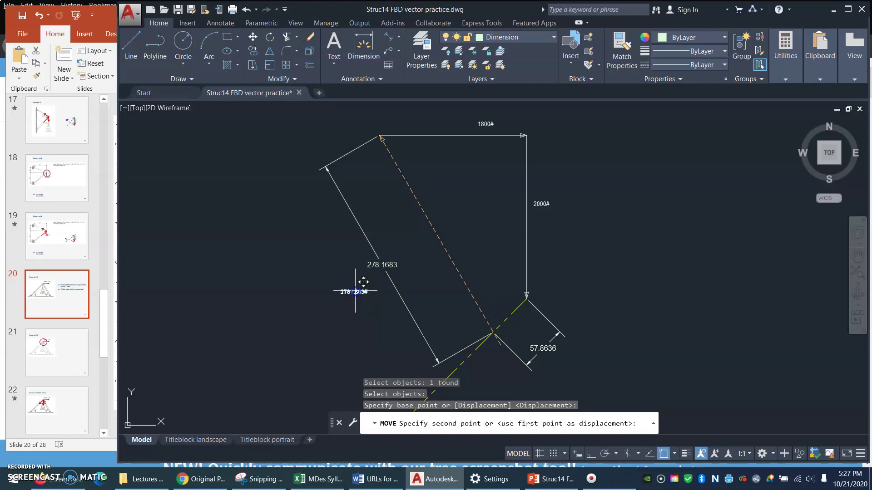
click(430, 271)
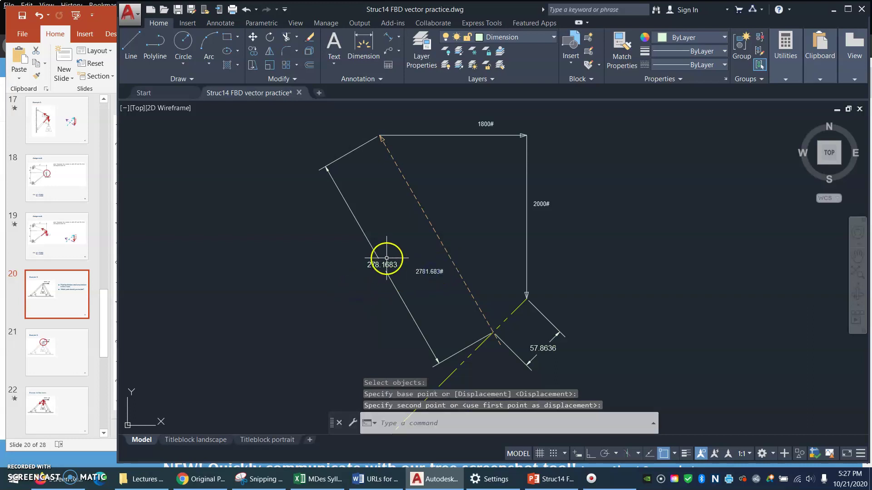
Erase the long aligned dimension of the orange dashed vector.
click(369, 245)
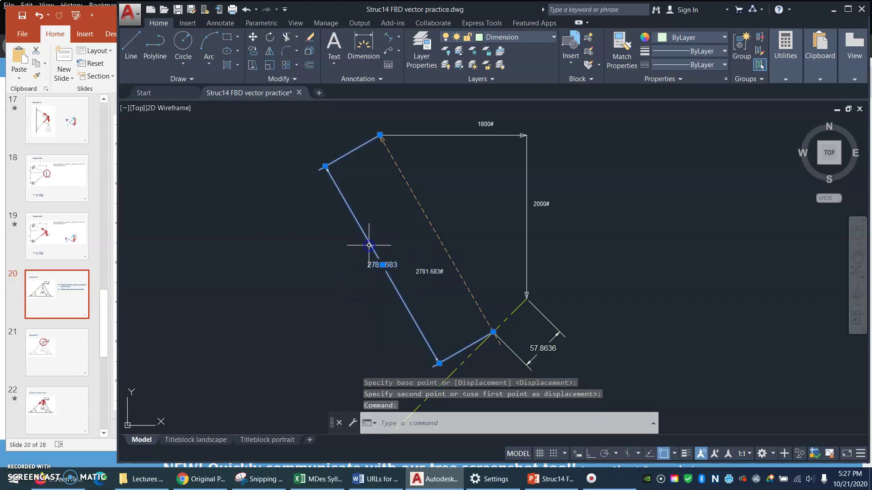
text(e)
key(Return)
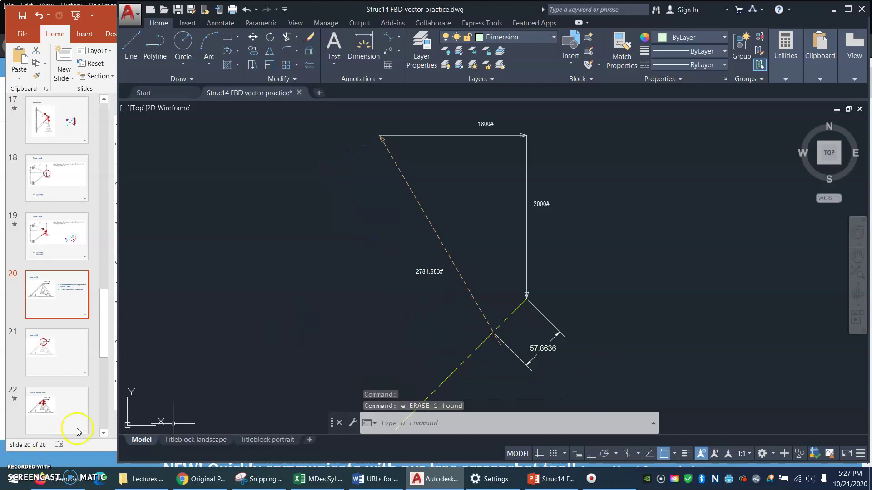
Switch to the PowerPoint deck and open slide 28, the assignment slide for derrick problem 2.28.
click(101, 355)
drag(106, 354, 113, 448)
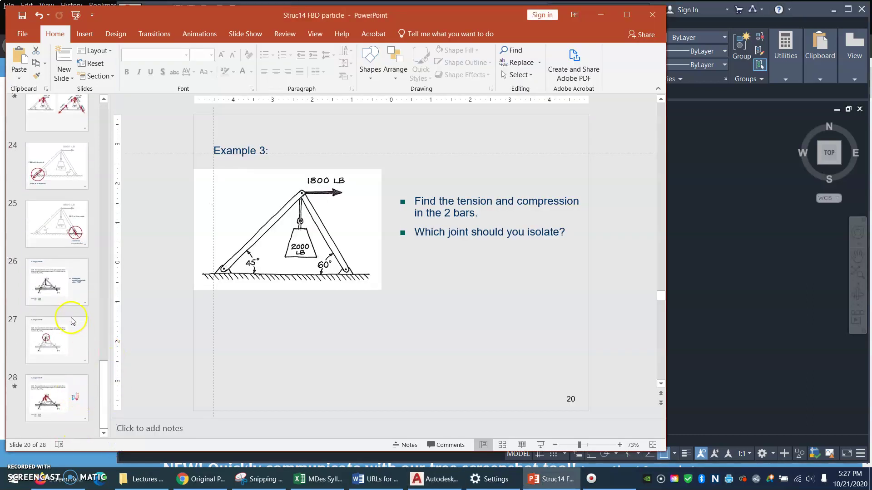
click(63, 402)
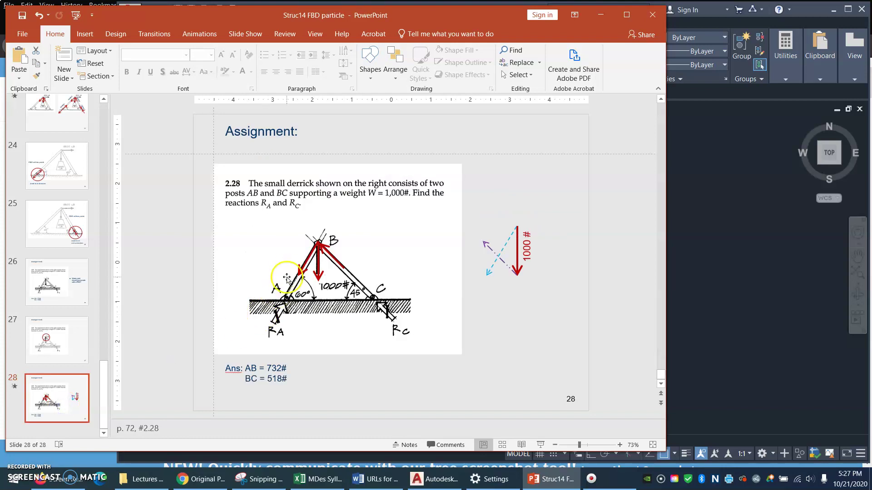